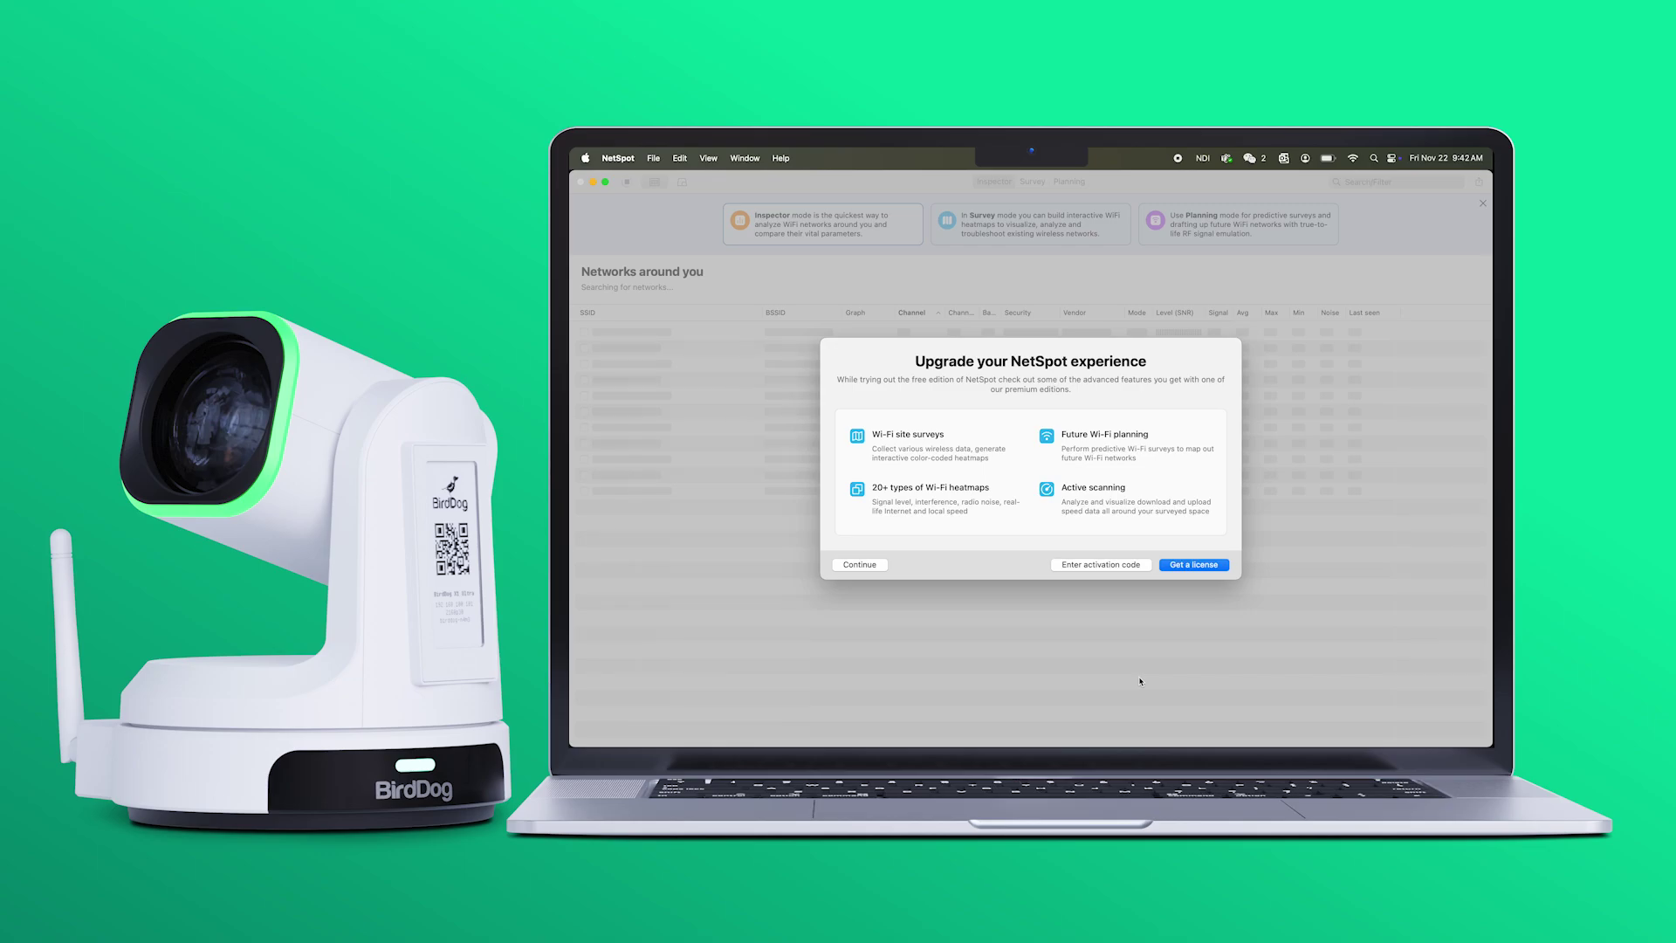
Step: Dismiss the upgrade prompt while the channel-sorted network table grows to 48 entries
click(859, 565)
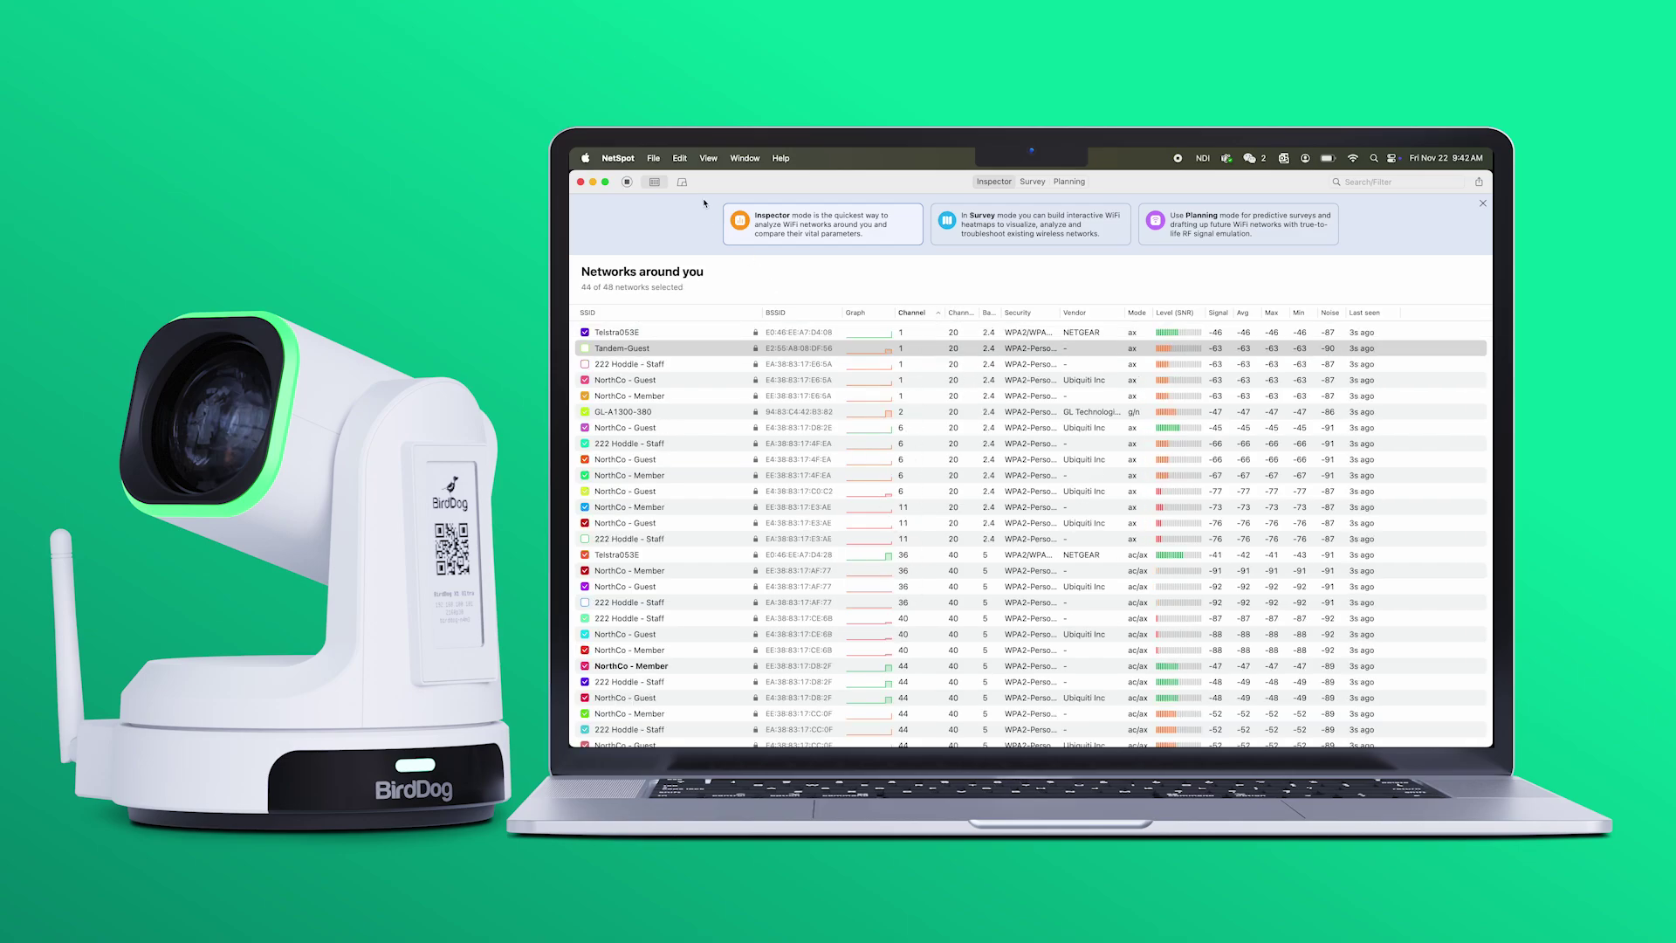
Step: Show the Signal strength and Noise graph and select all 59 networks for plotting
click(679, 183)
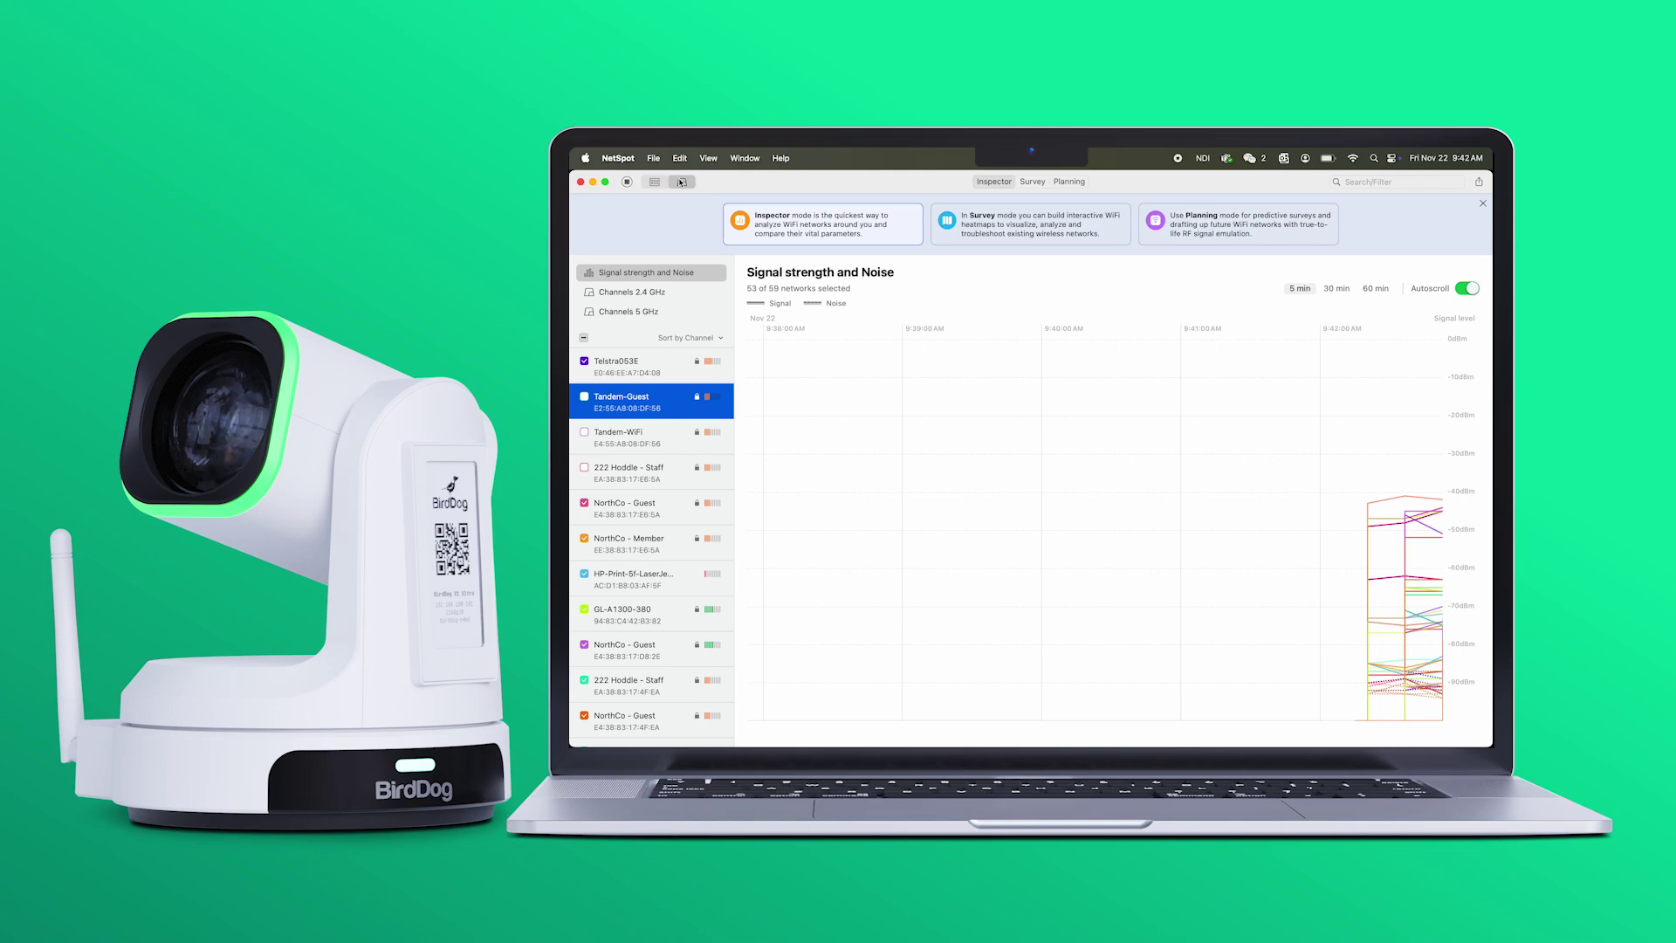
click(584, 340)
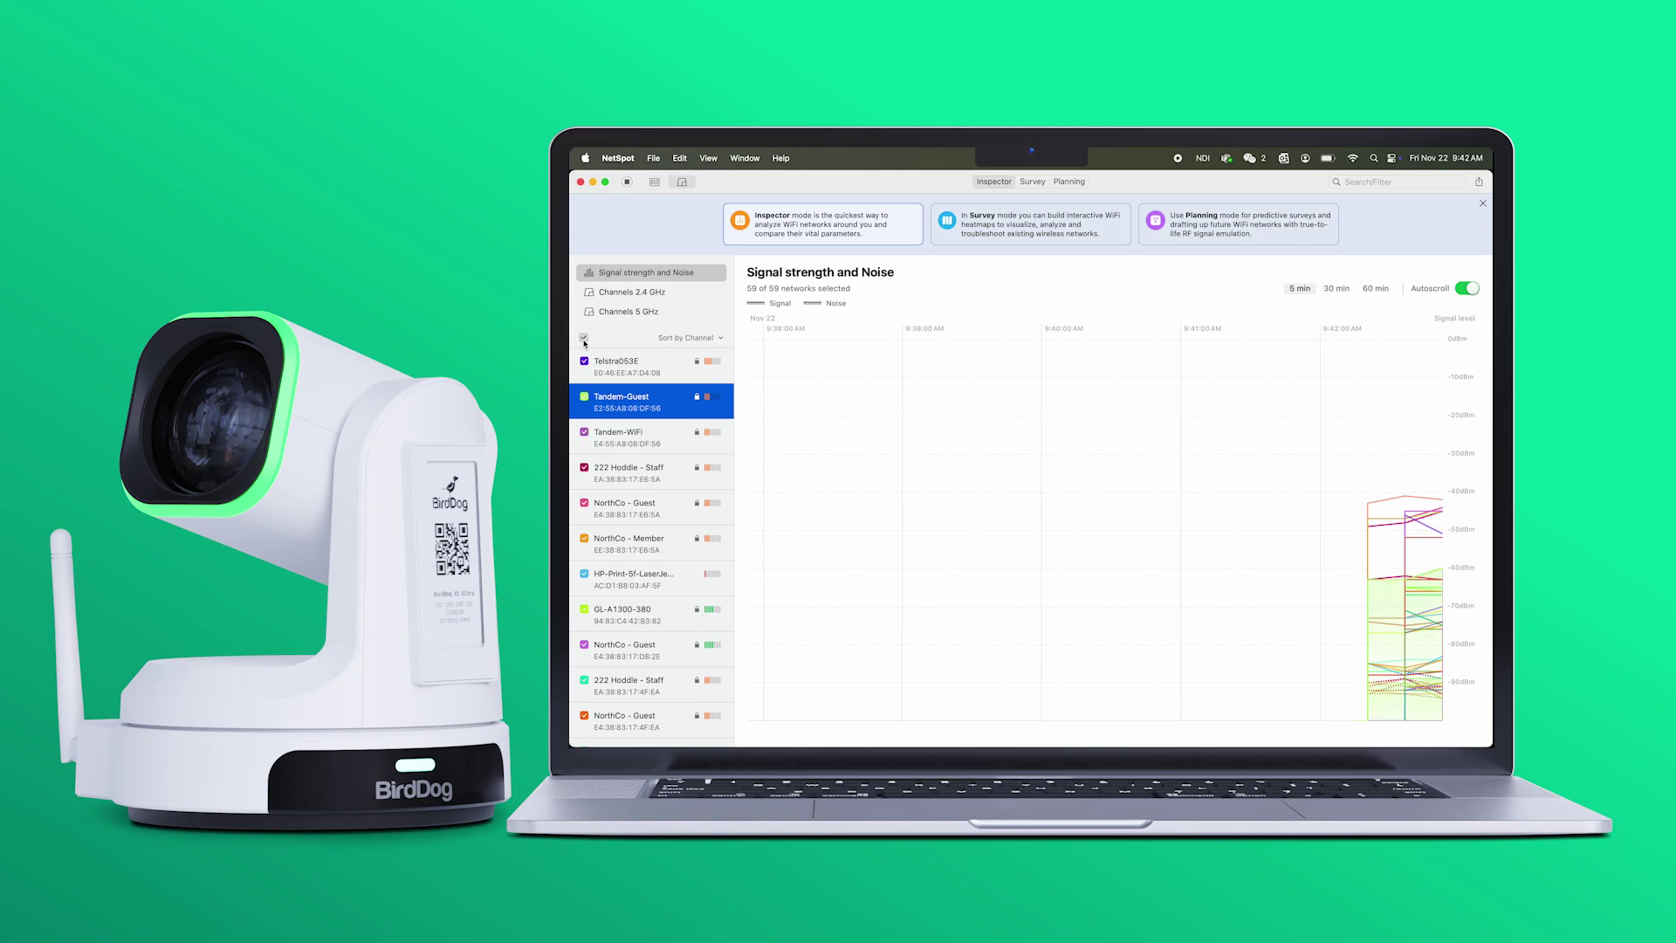
Step: Display the Channels 2.4 GHz chart plotting networks by channel and signal level
click(614, 299)
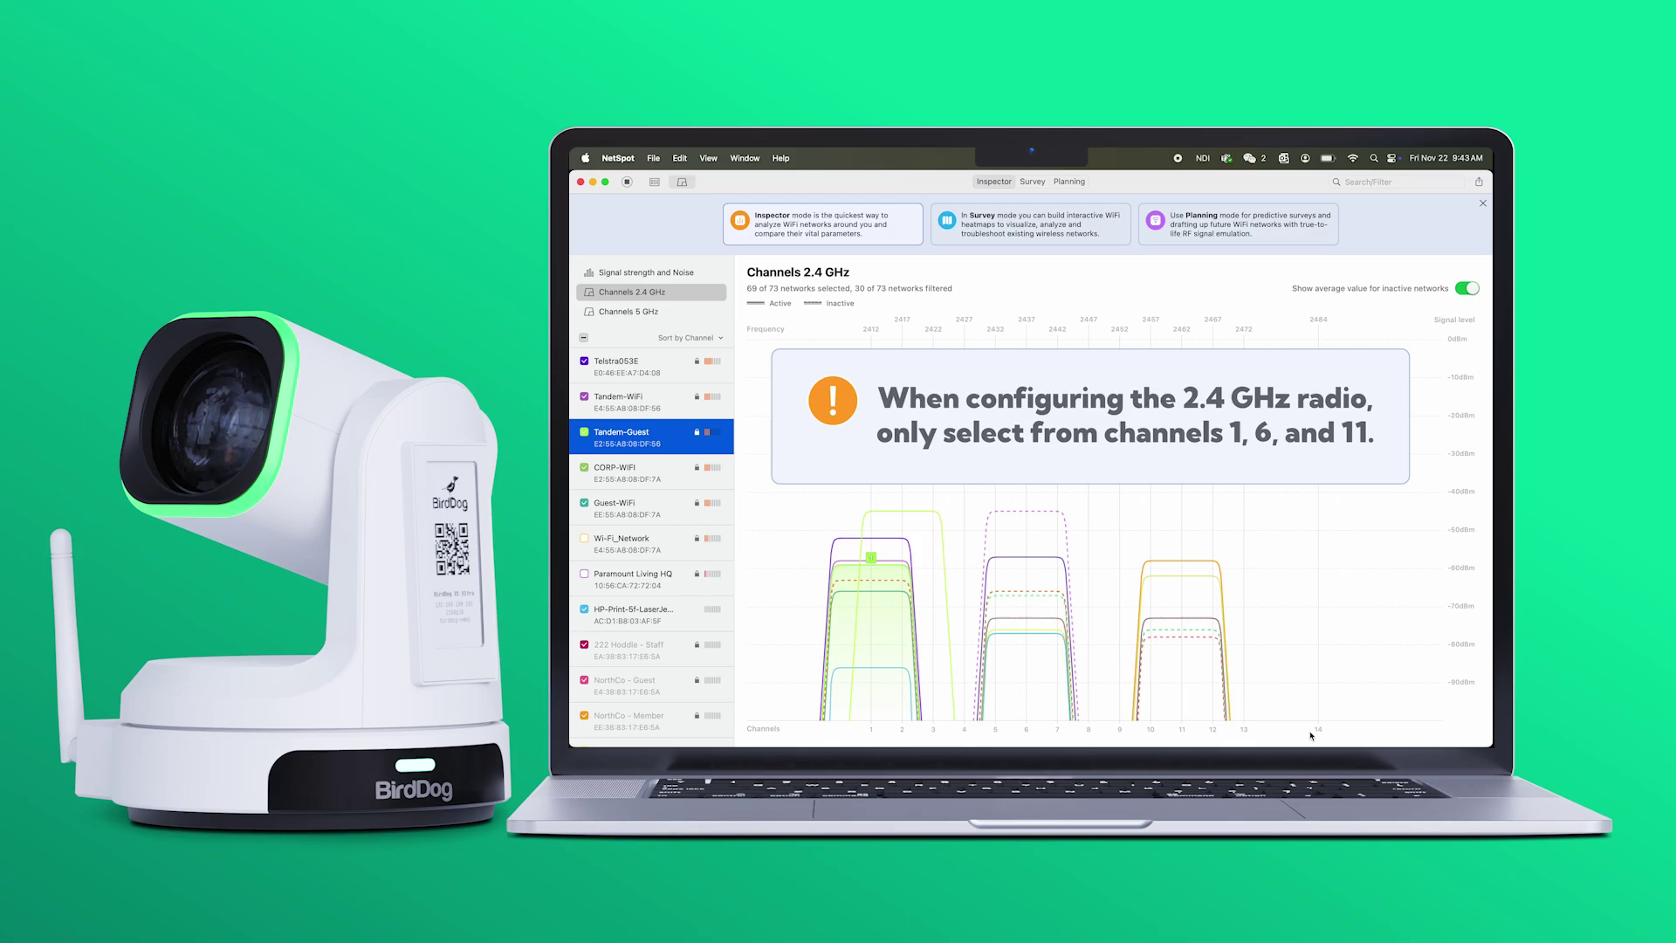
Step: Display the Channels 5 GHz chart plotting networks across 5 GHz channels
click(616, 317)
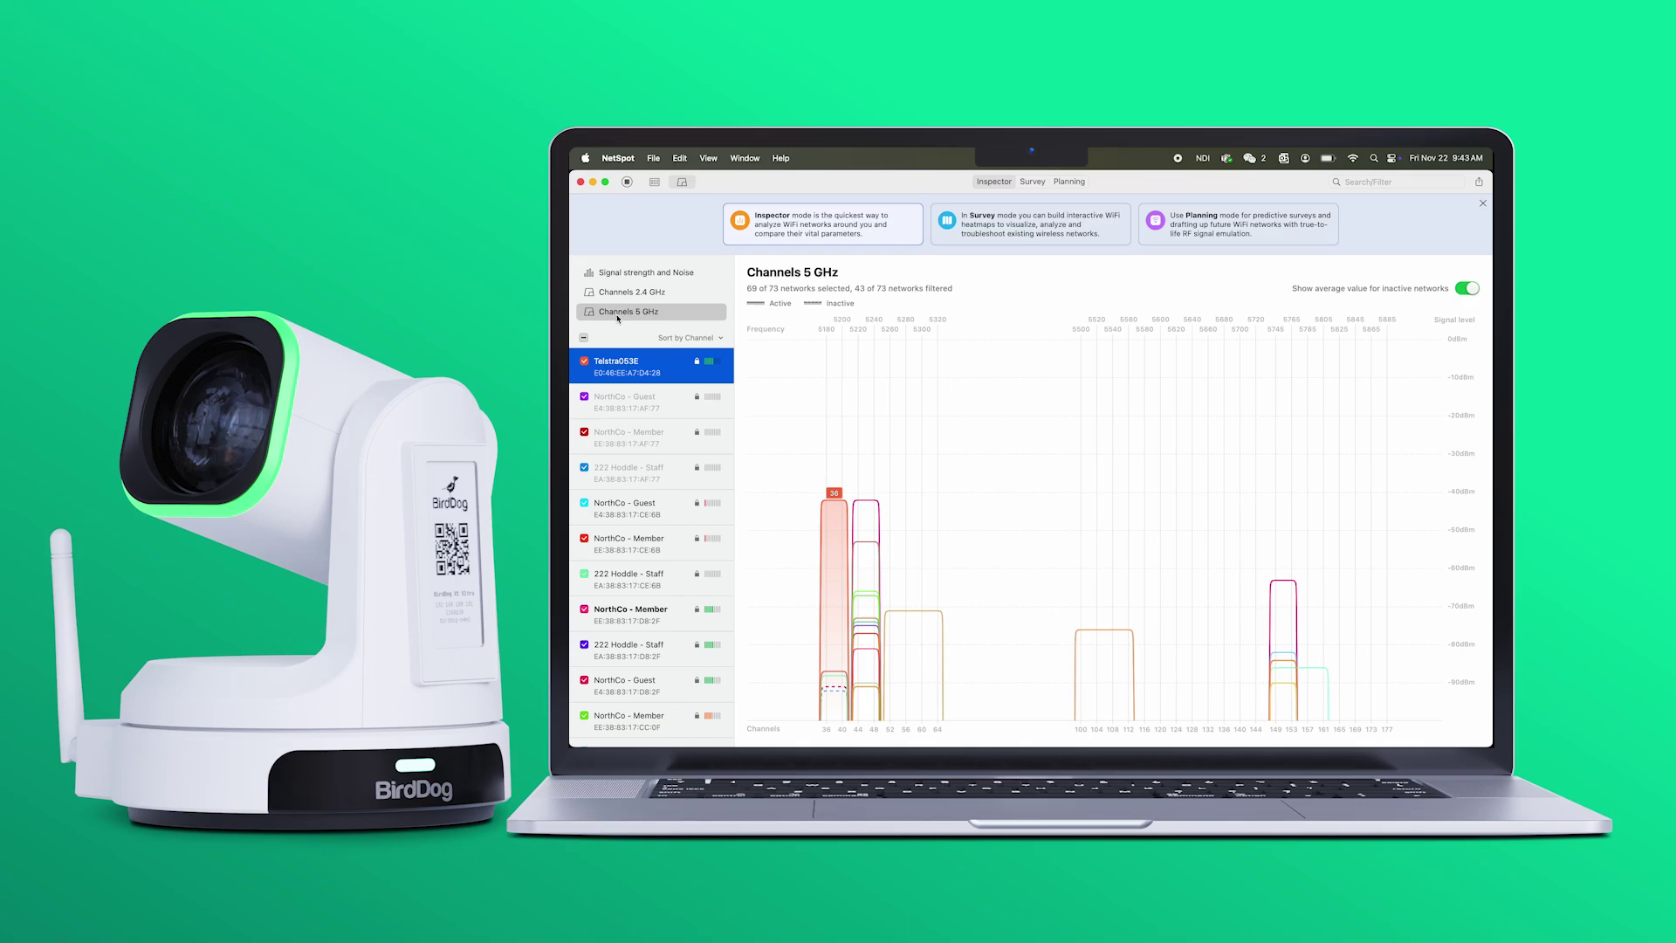